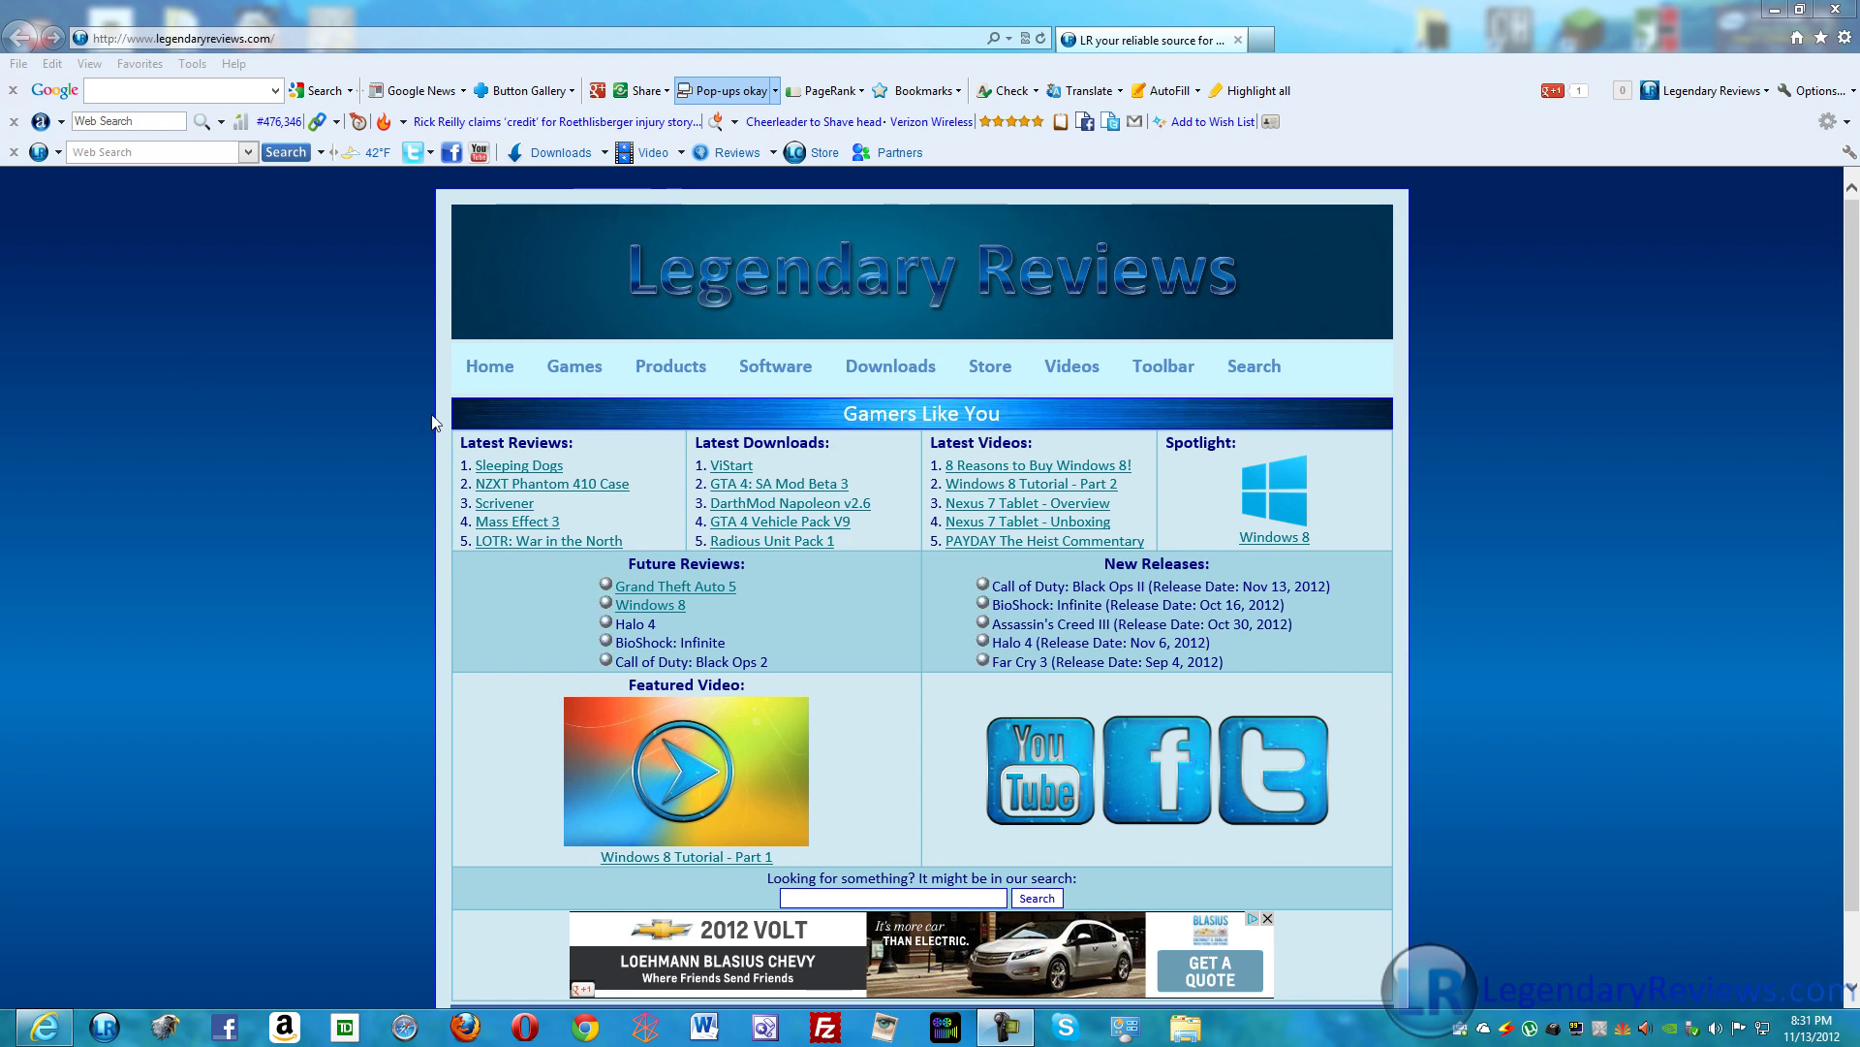
Step: Start downloading the ViStart installer from its Legendary Reviews download page
click(892, 367)
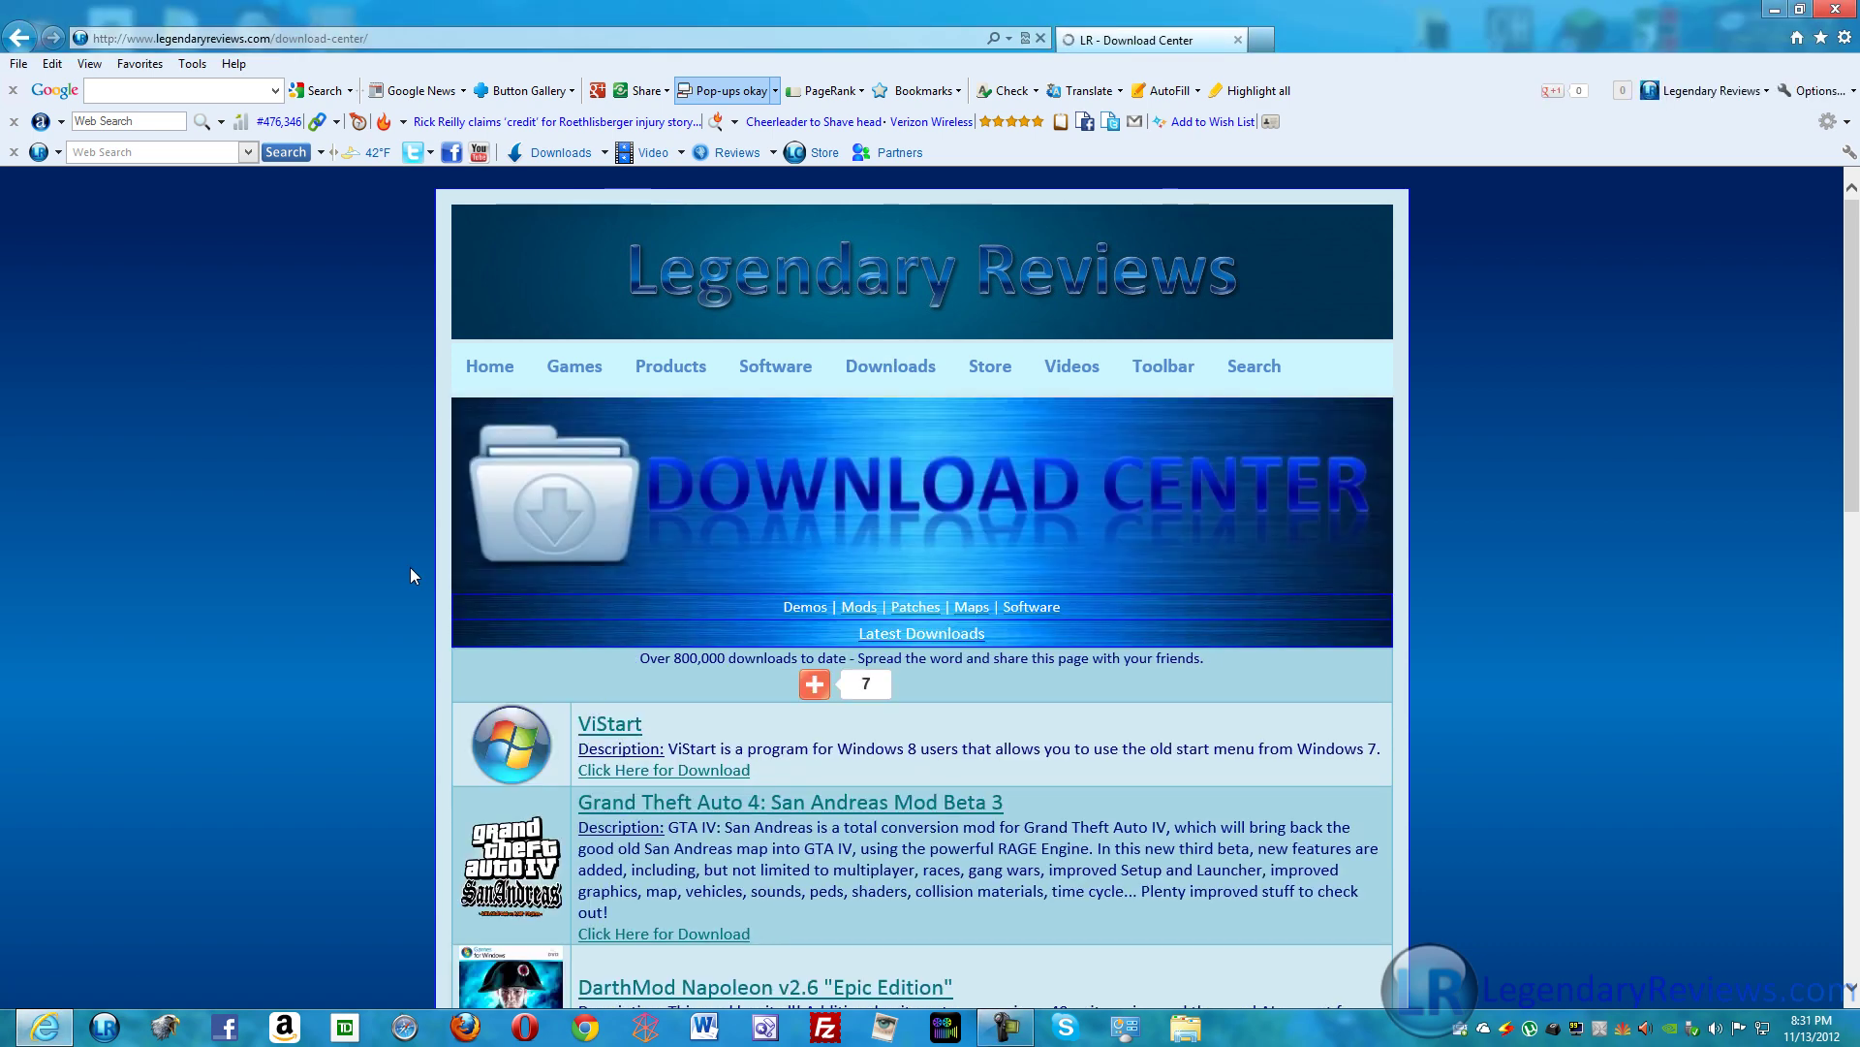
scroll(411, 576, down, 2)
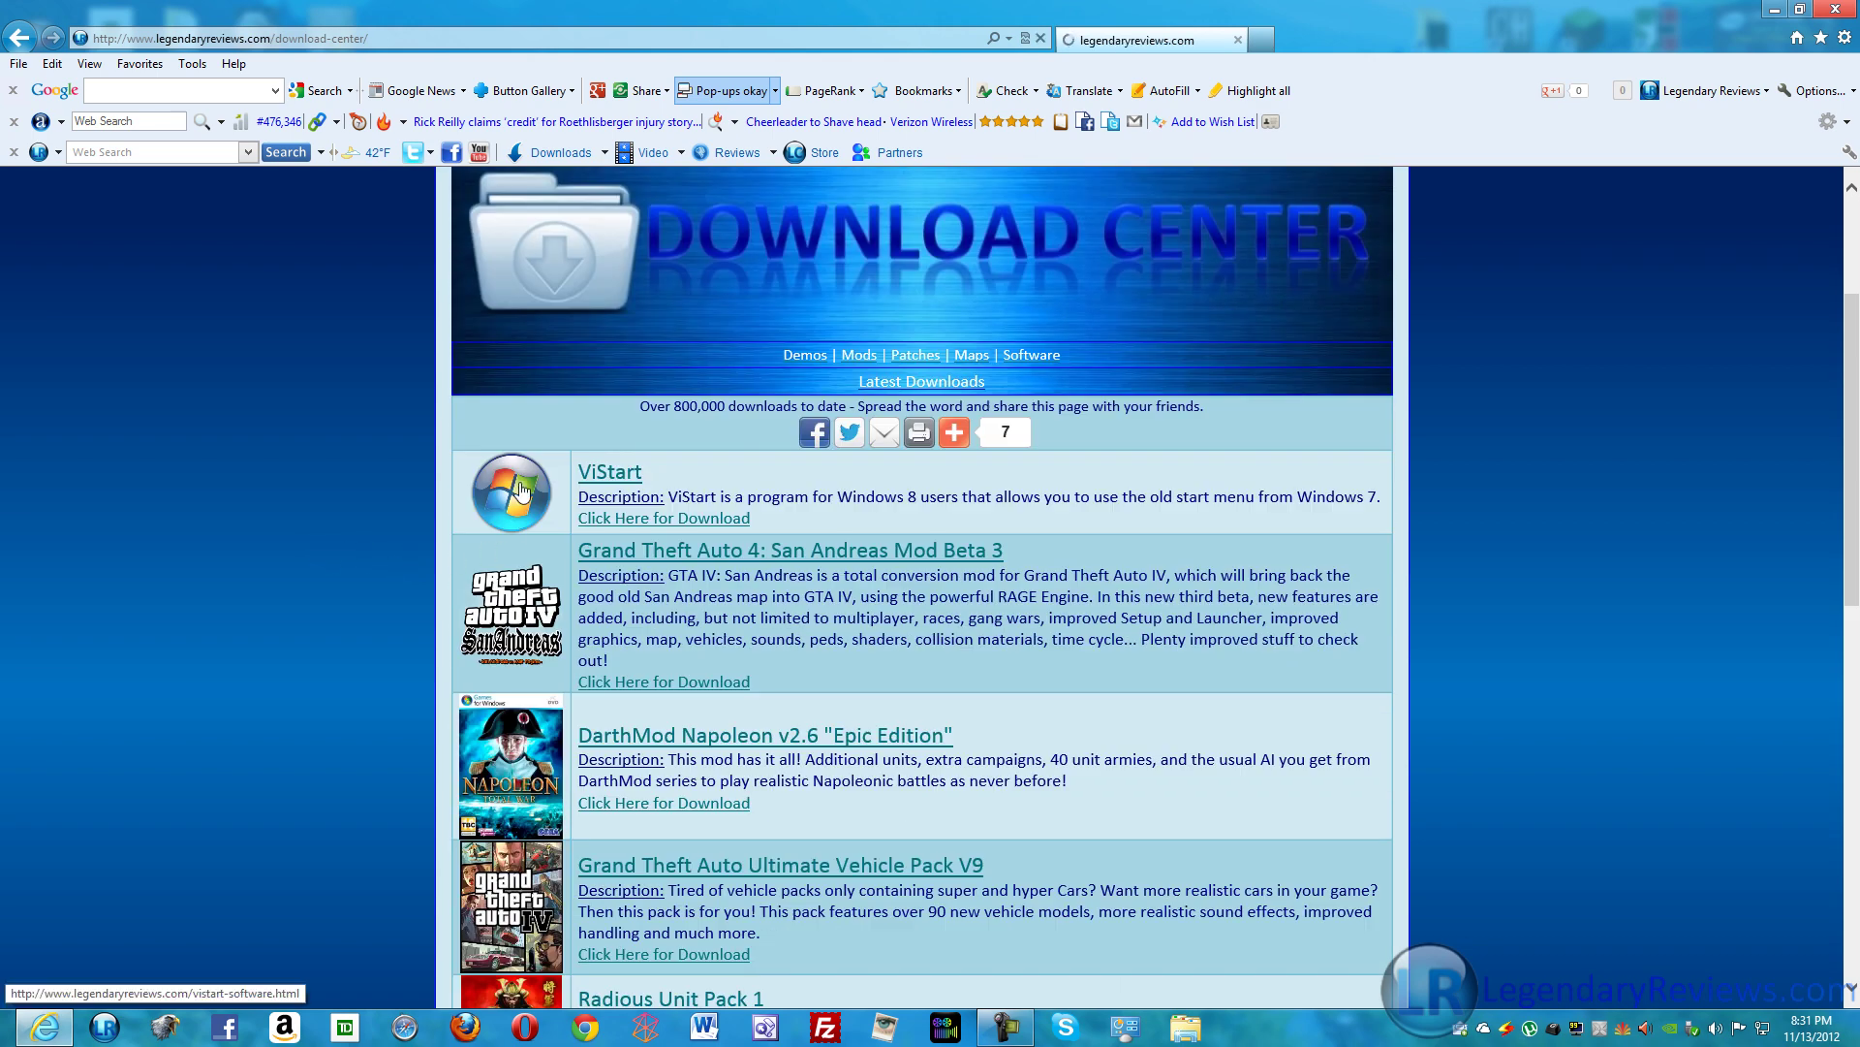
click(520, 495)
scroll(238, 607, down, 2)
scroll(226, 604, down, 2)
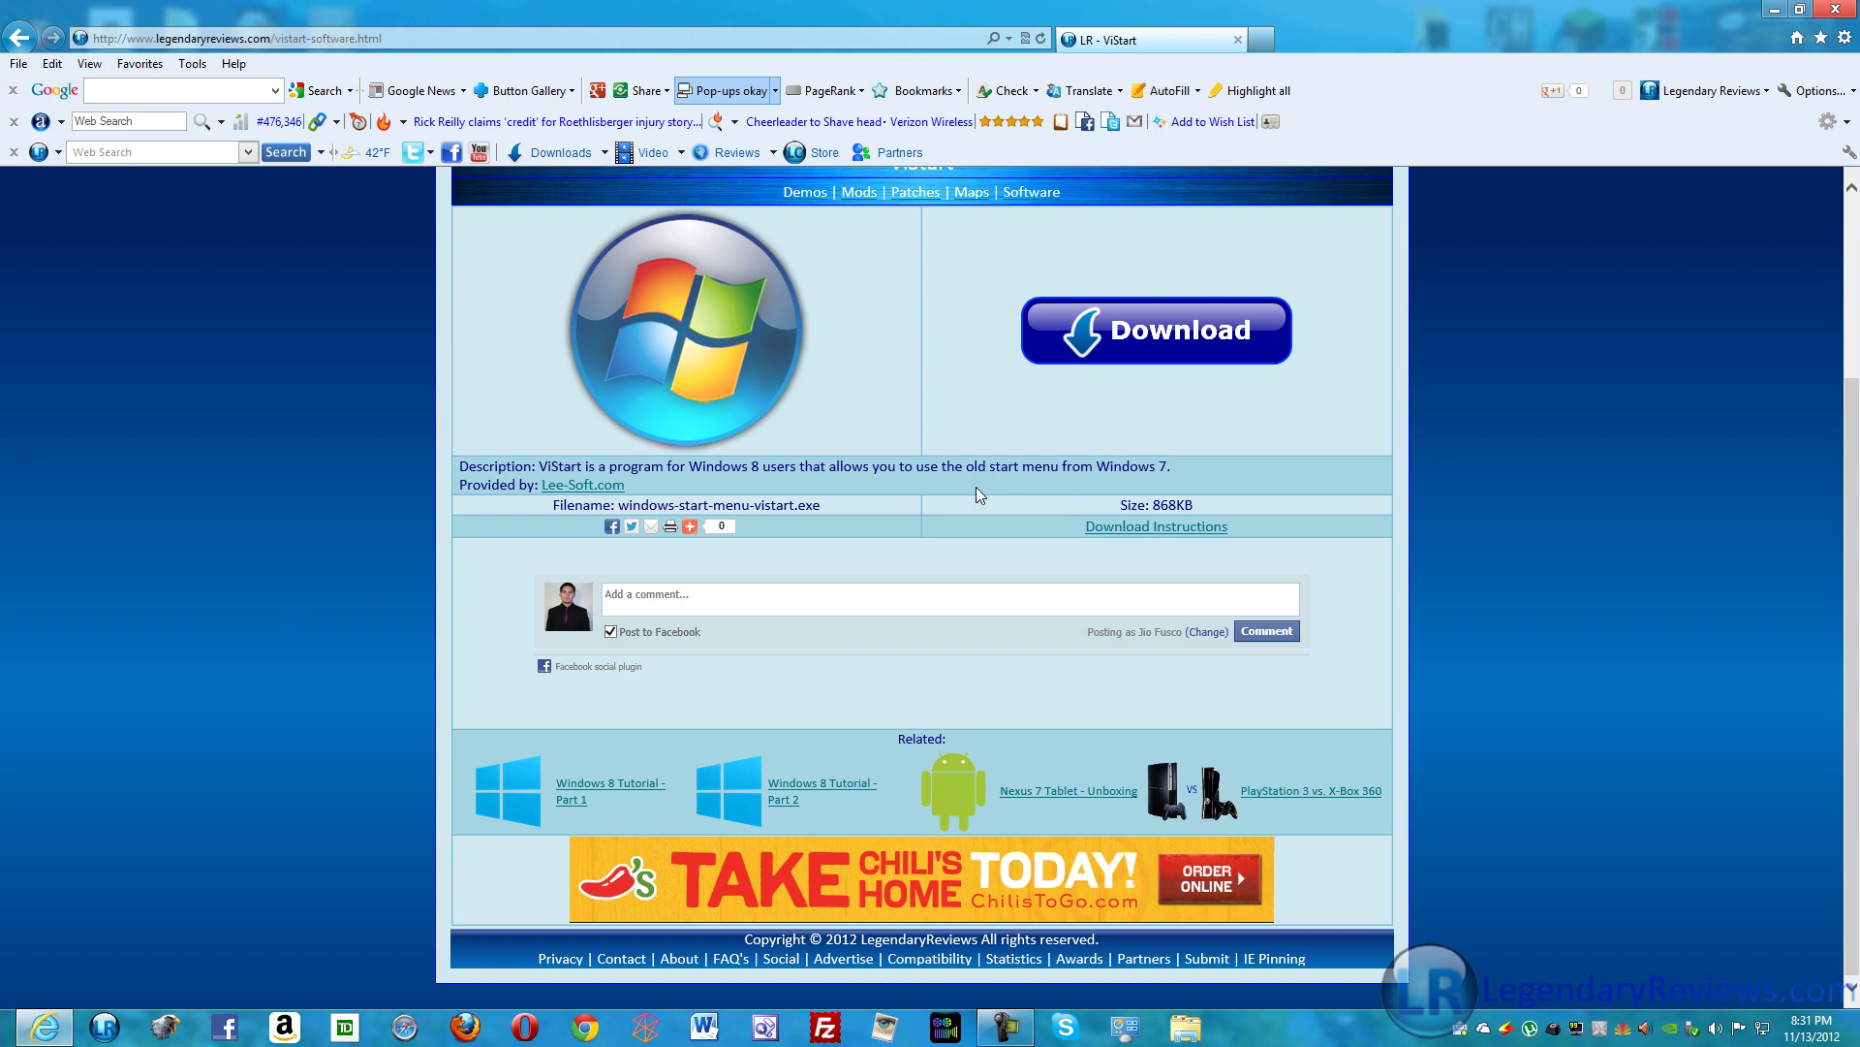
scroll(687, 443, up, 2)
scroll(742, 467, down, 2)
scroll(742, 467, up, 2)
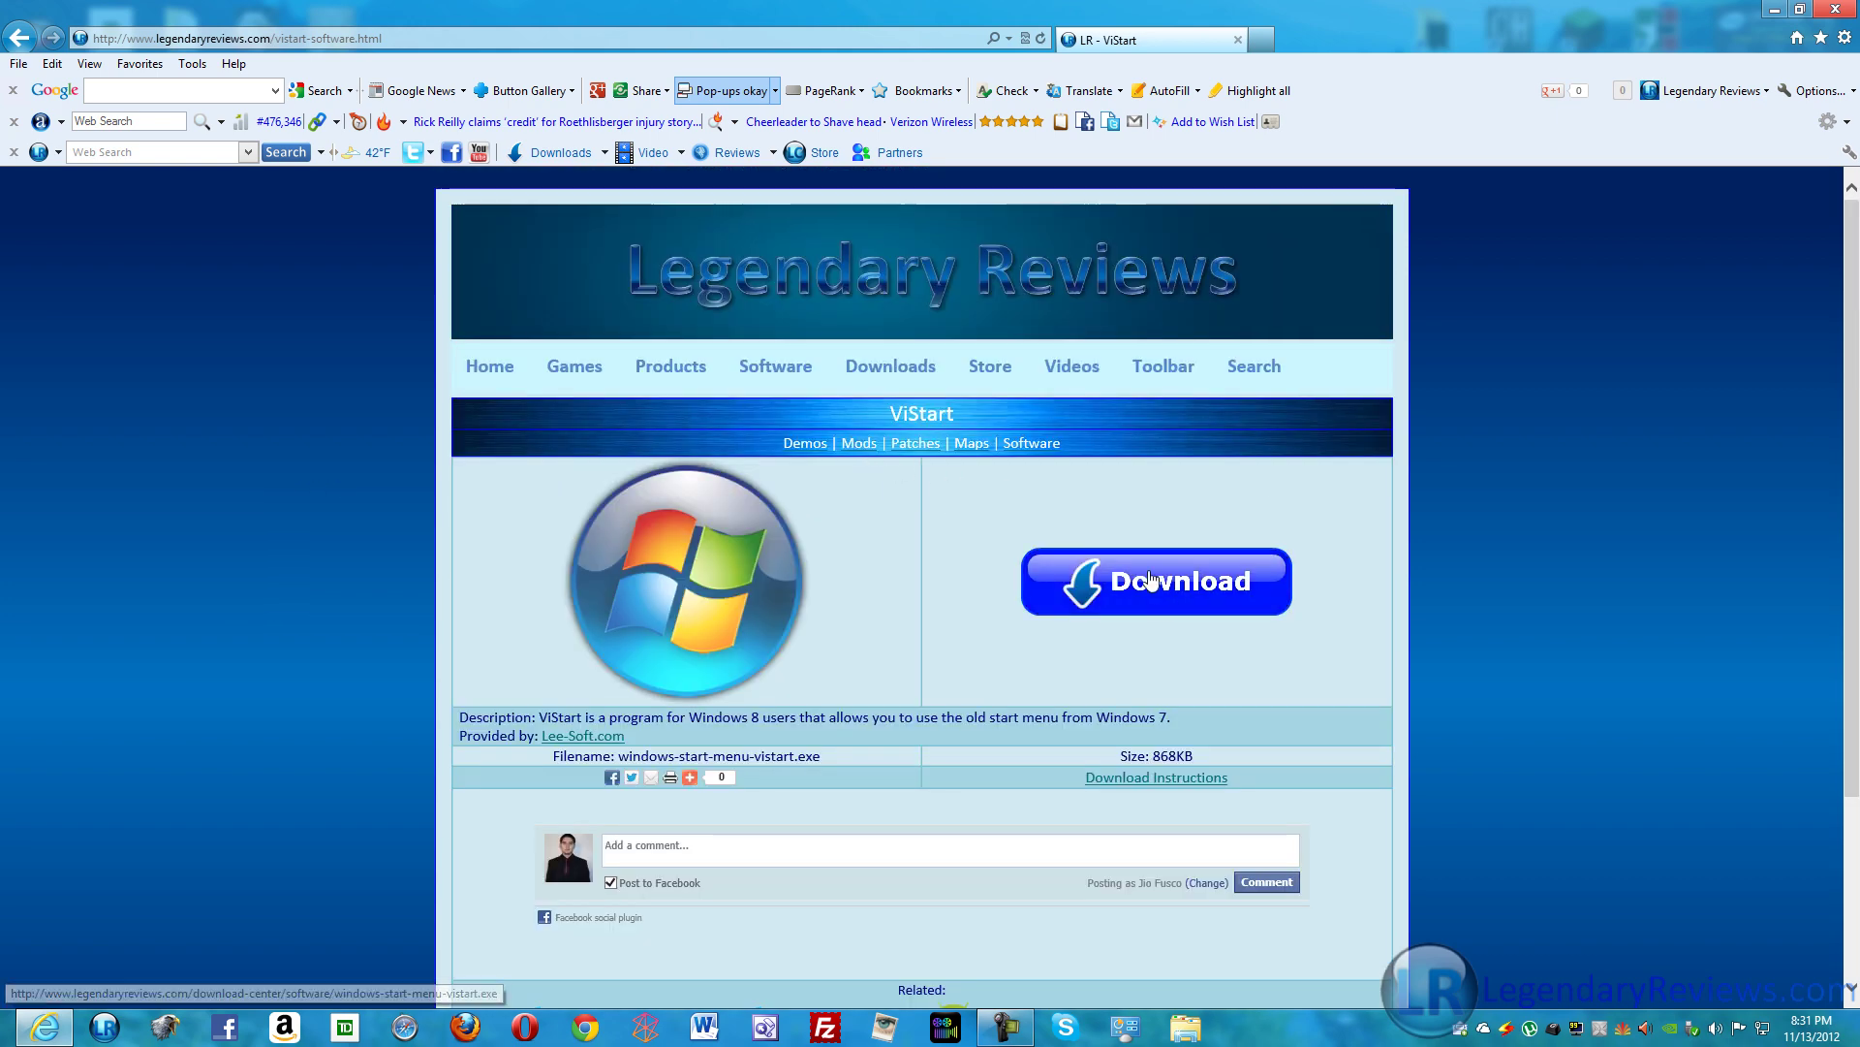
click(961, 579)
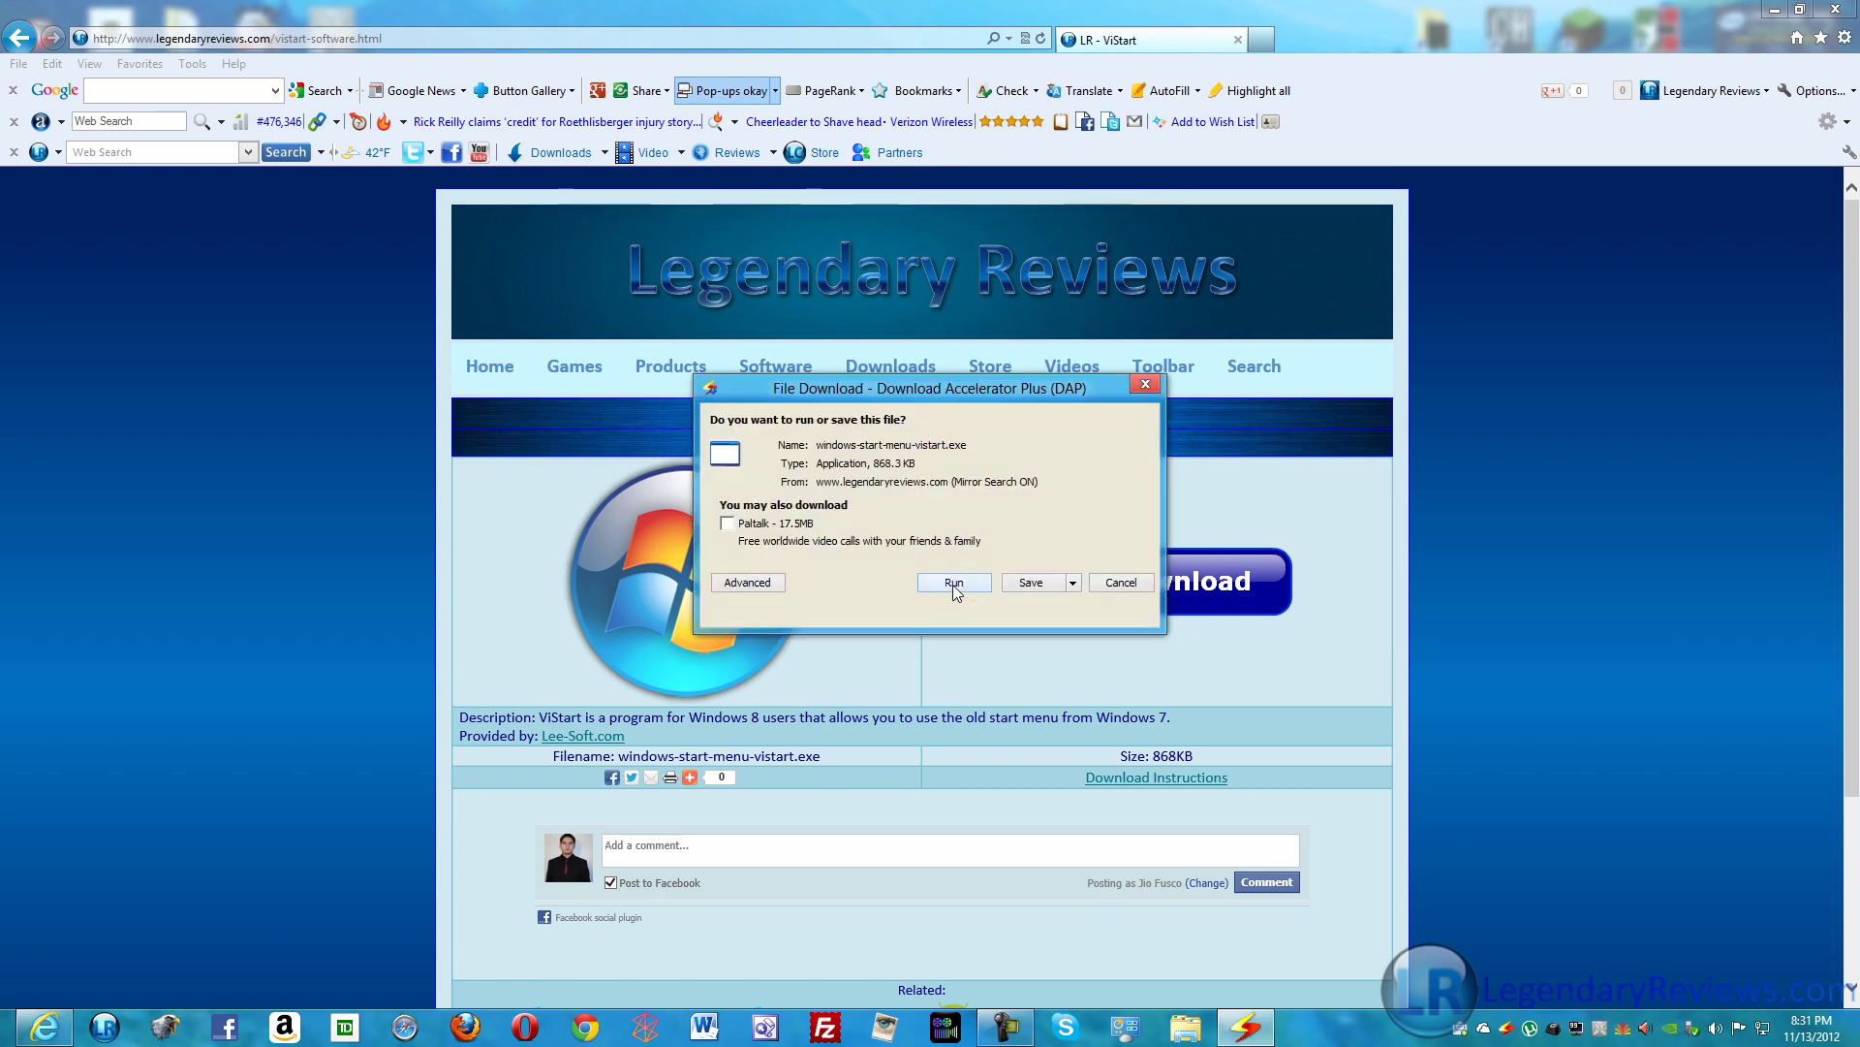
Step: Choose Run in the File Download prompt to launch the ViStart installer
click(953, 585)
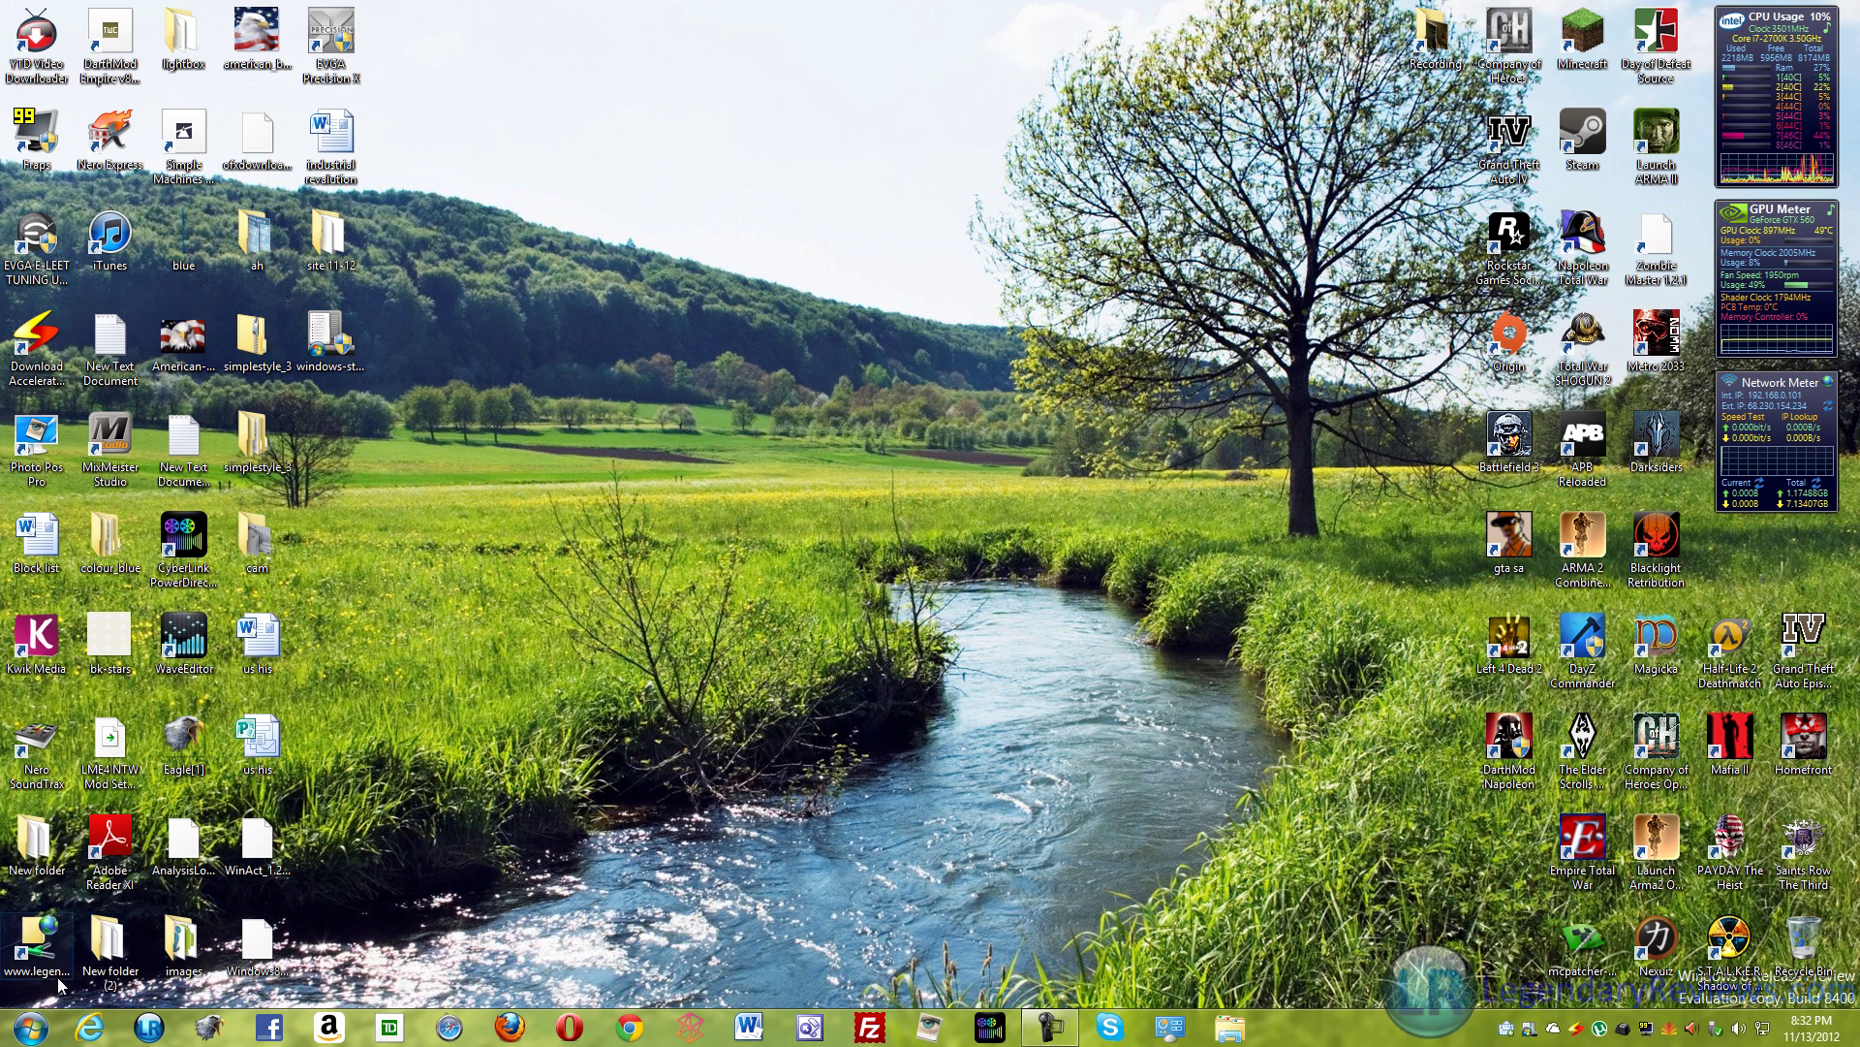
click(29, 1027)
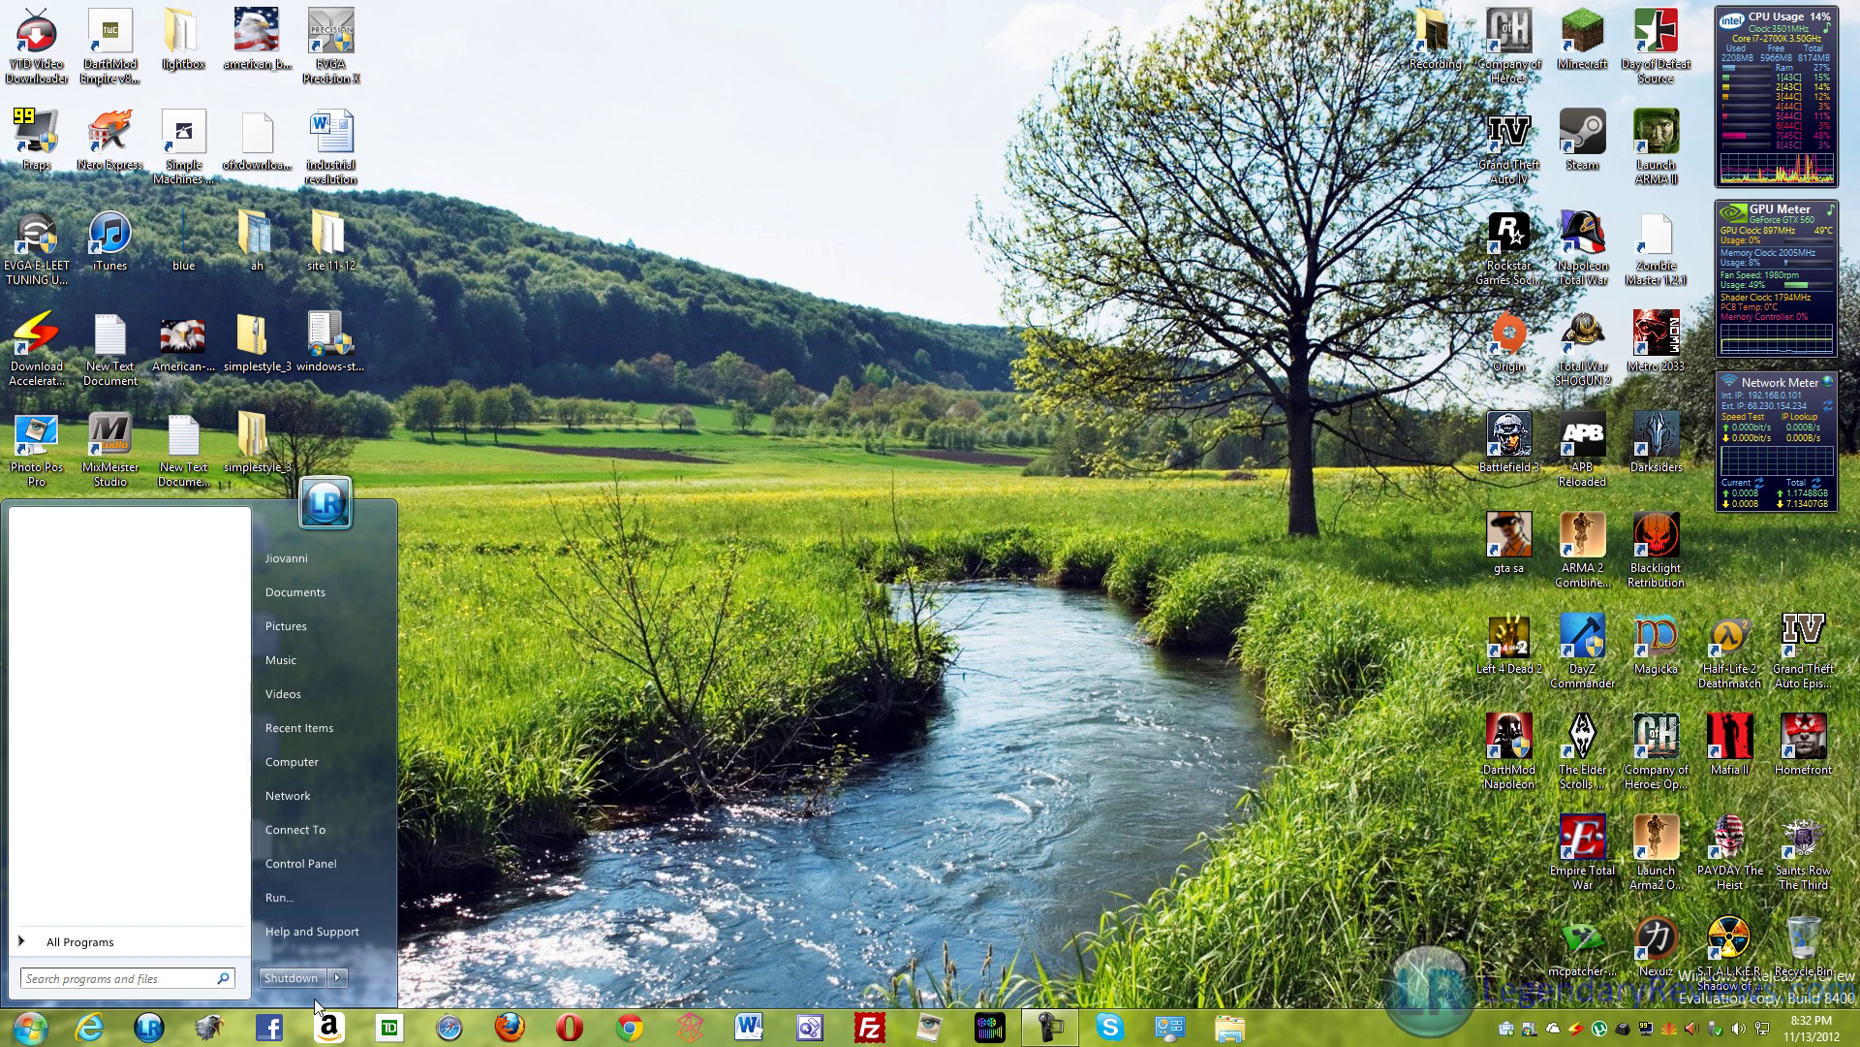
click(335, 977)
key(Escape)
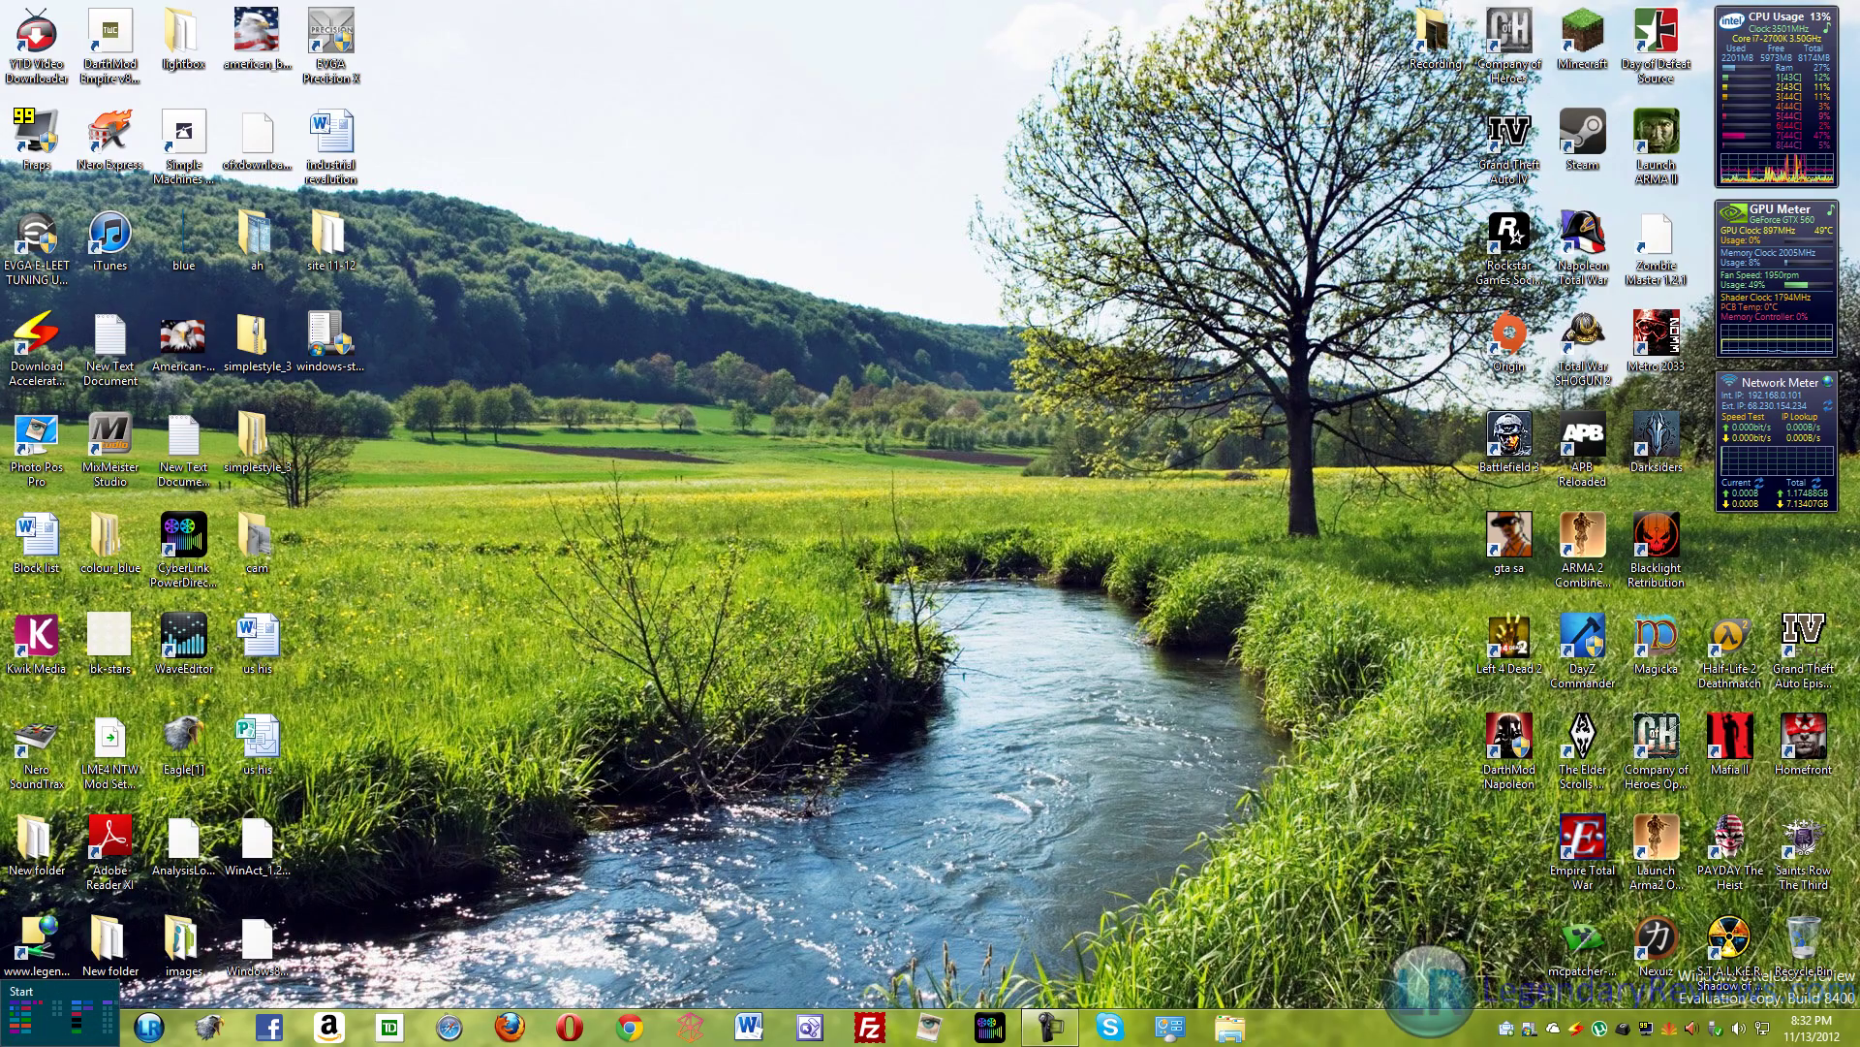
shift+click(29, 1027)
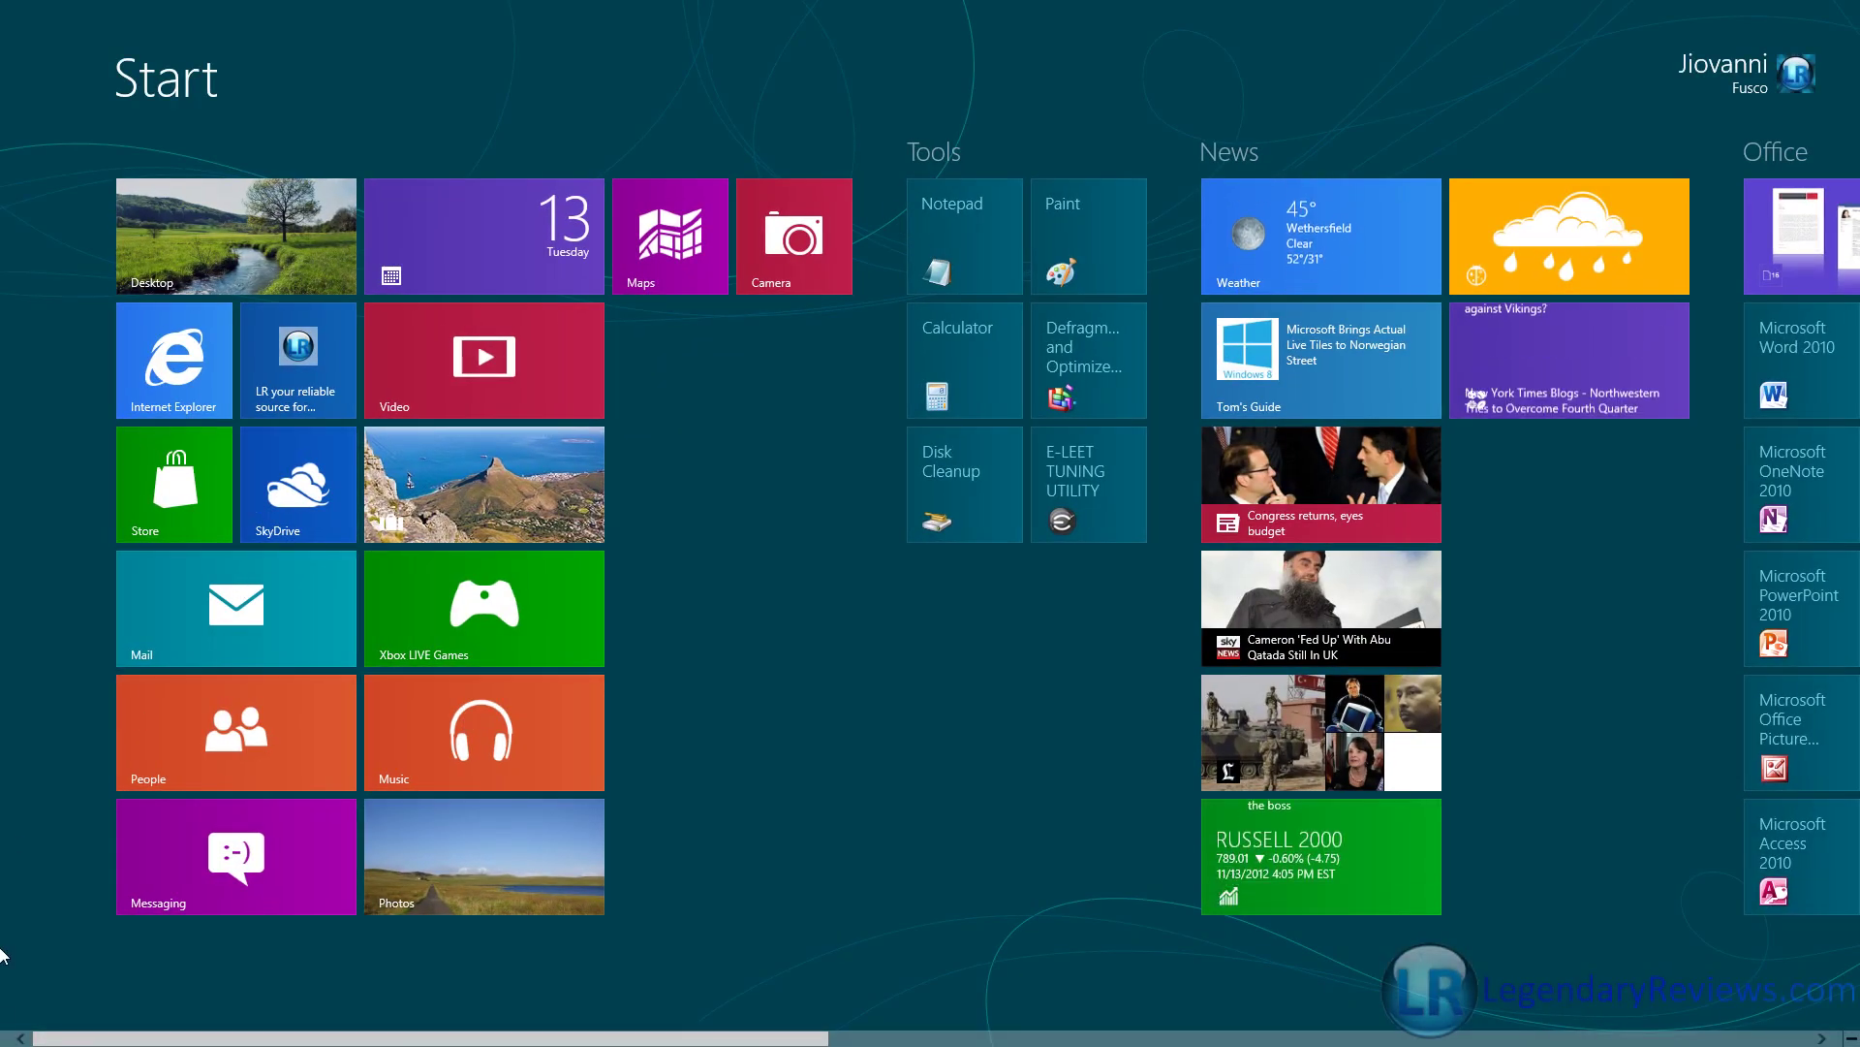
click(29, 1028)
key(Escape)
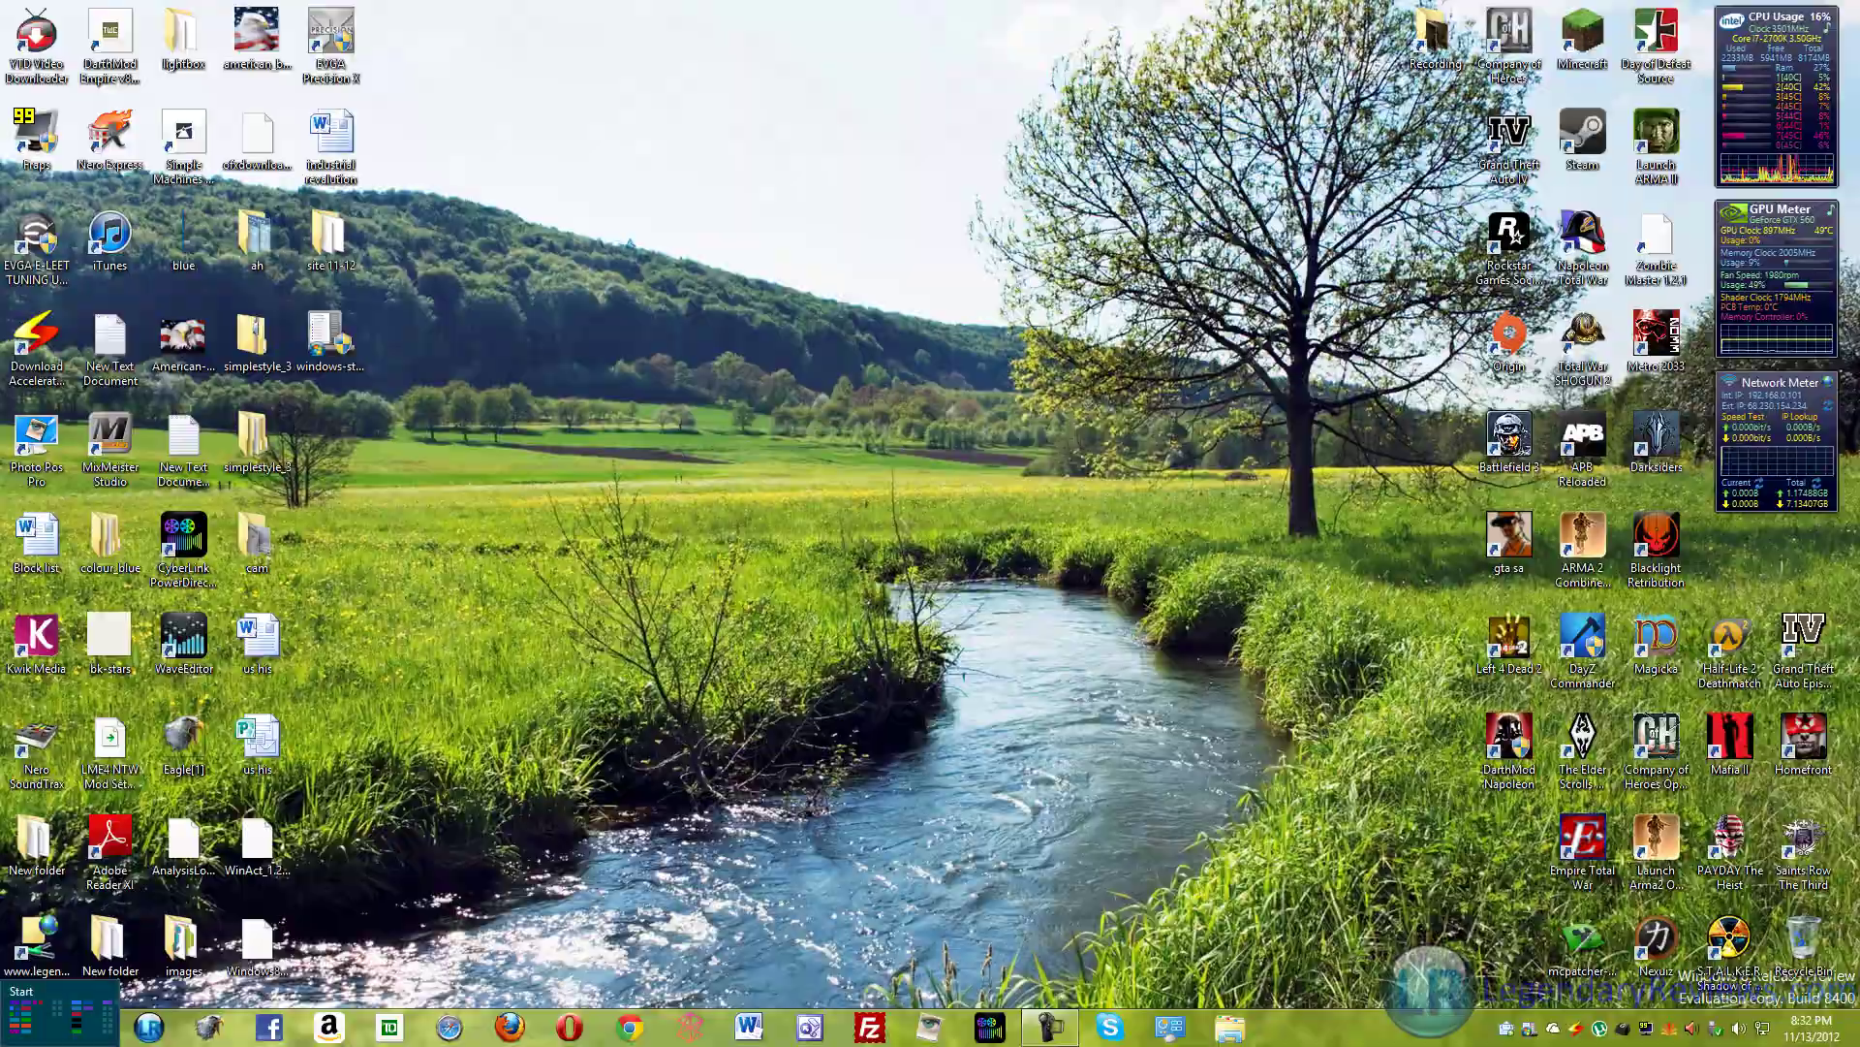
shift+click(29, 1028)
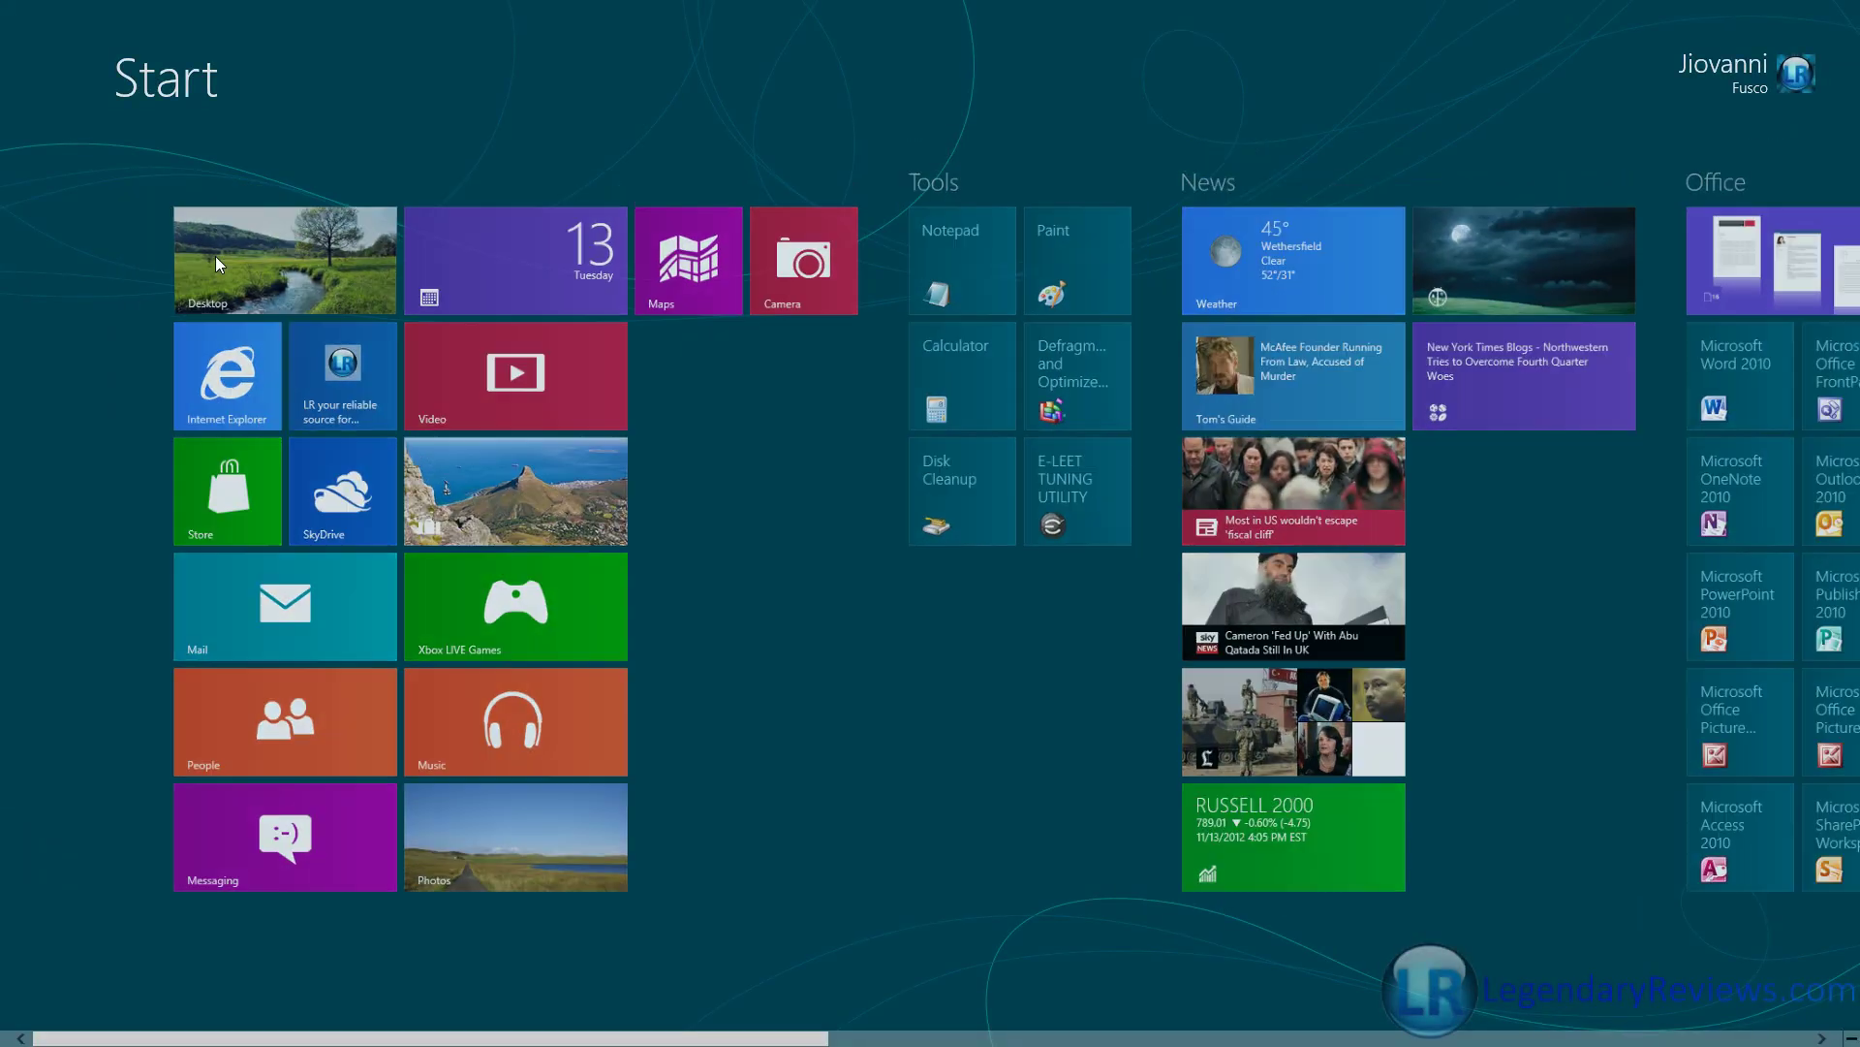
click(216, 256)
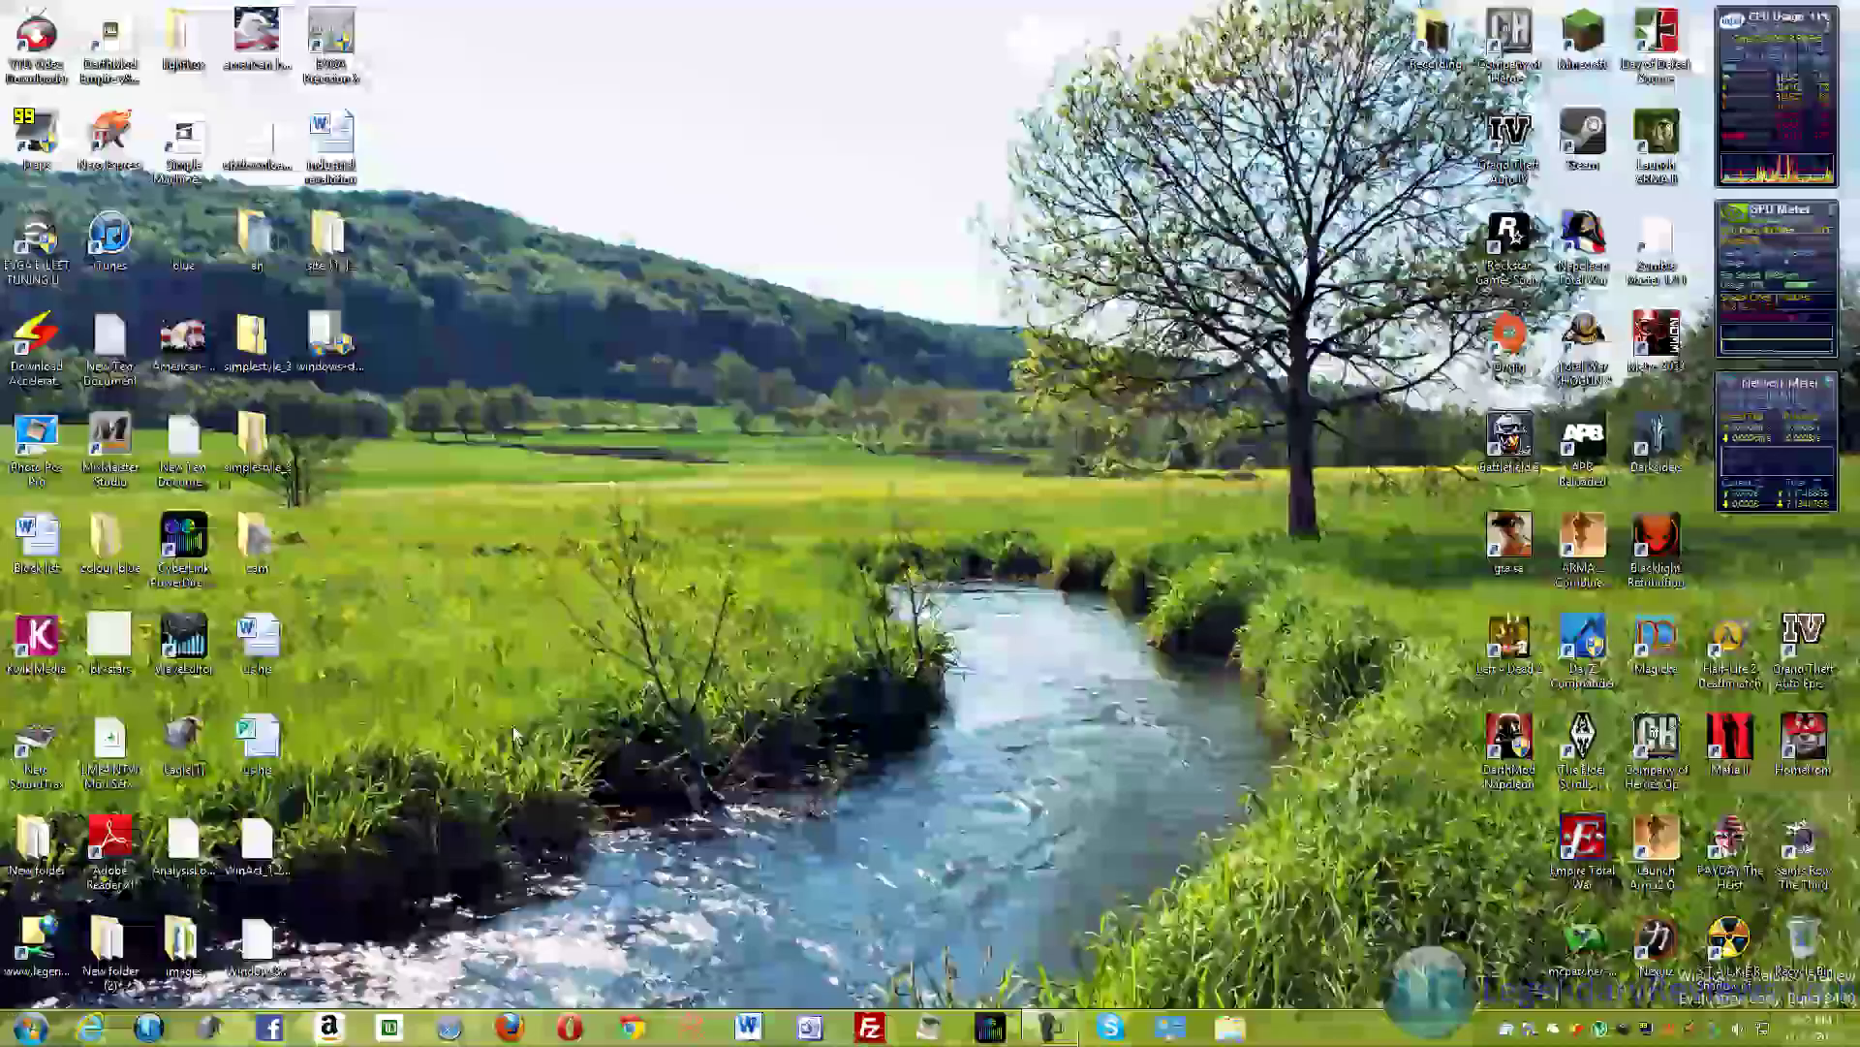